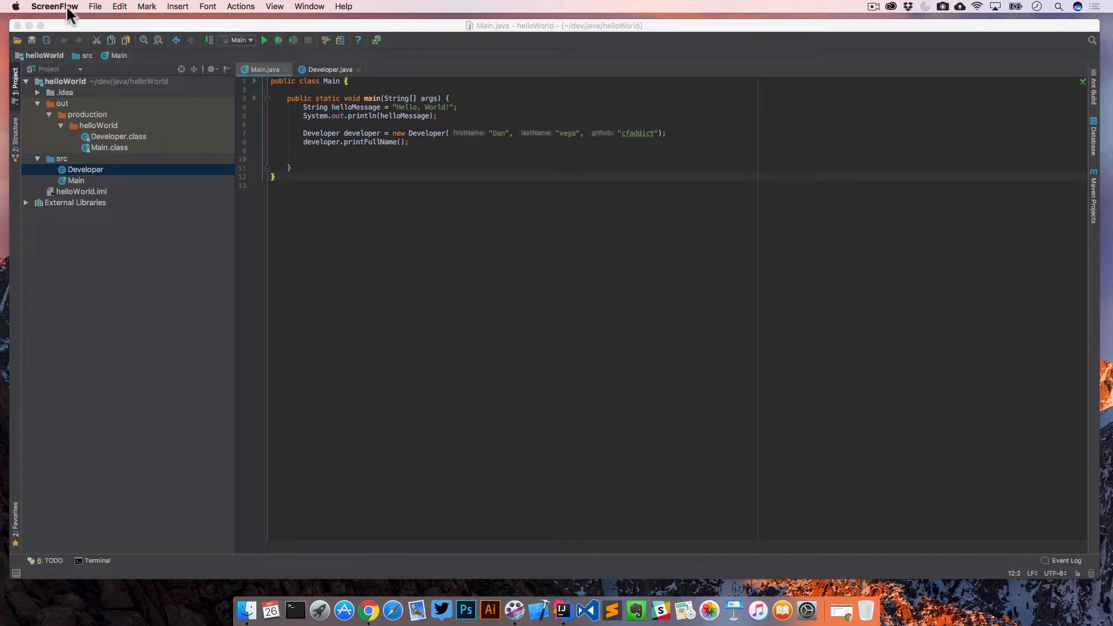
Find the appearance settings by searching the preferences for "themes", and set the IDE theme to Default
click(65, 7)
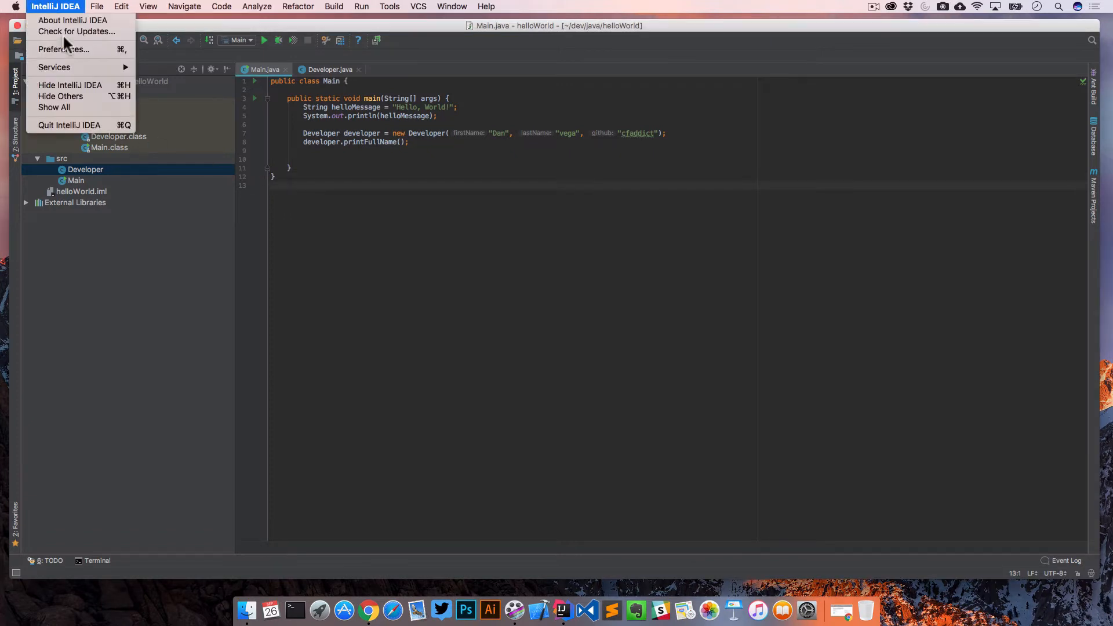
click(92, 49)
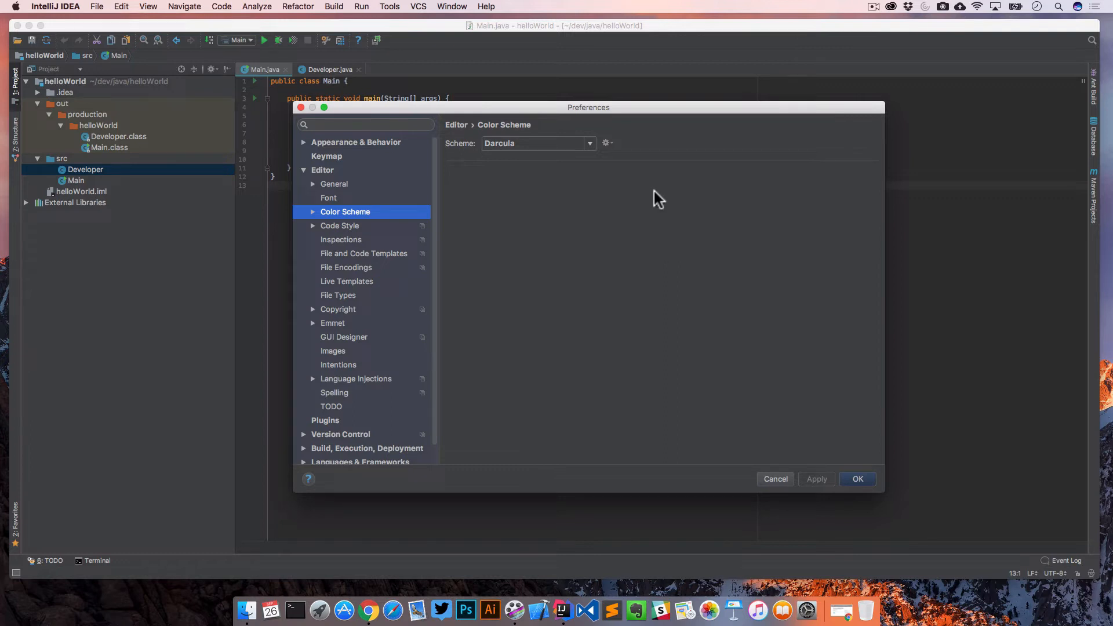
click(332, 140)
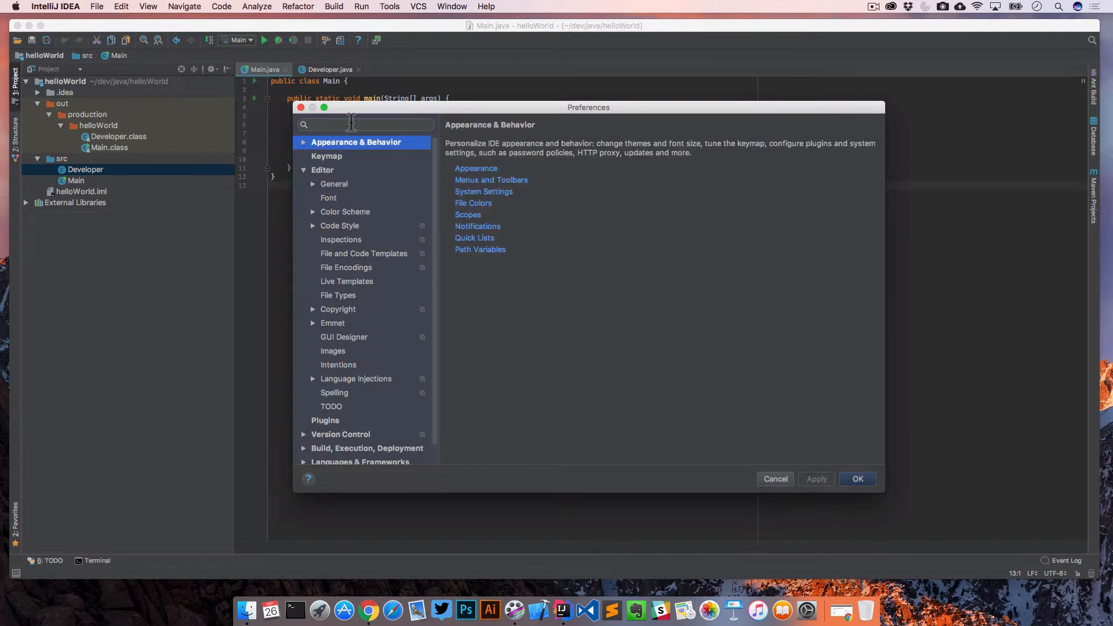
click(352, 123)
text(themes)
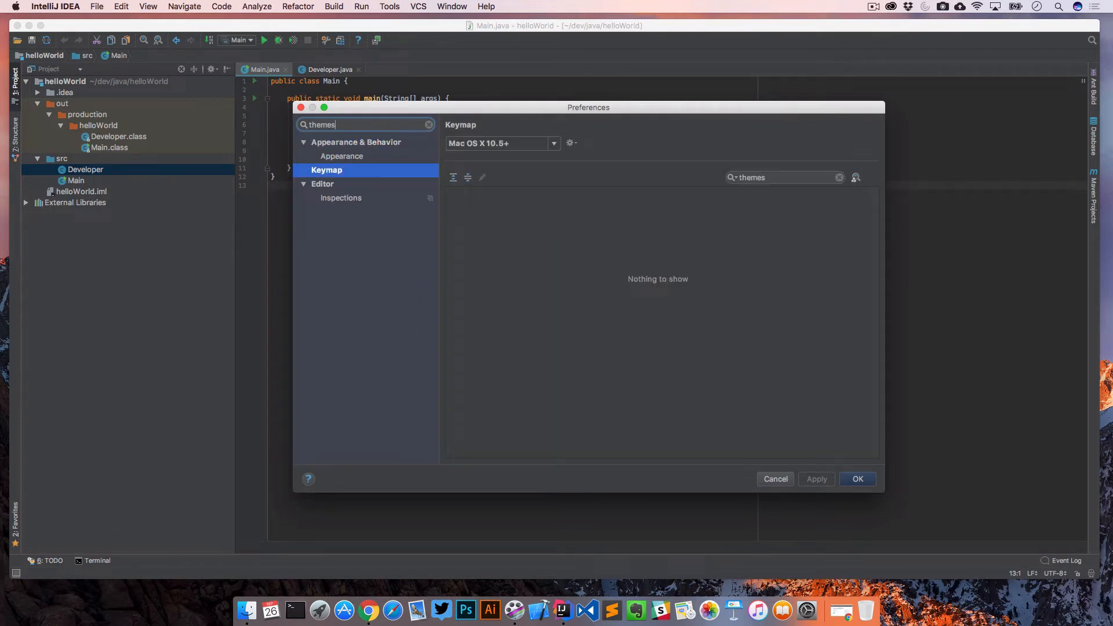
click(355, 158)
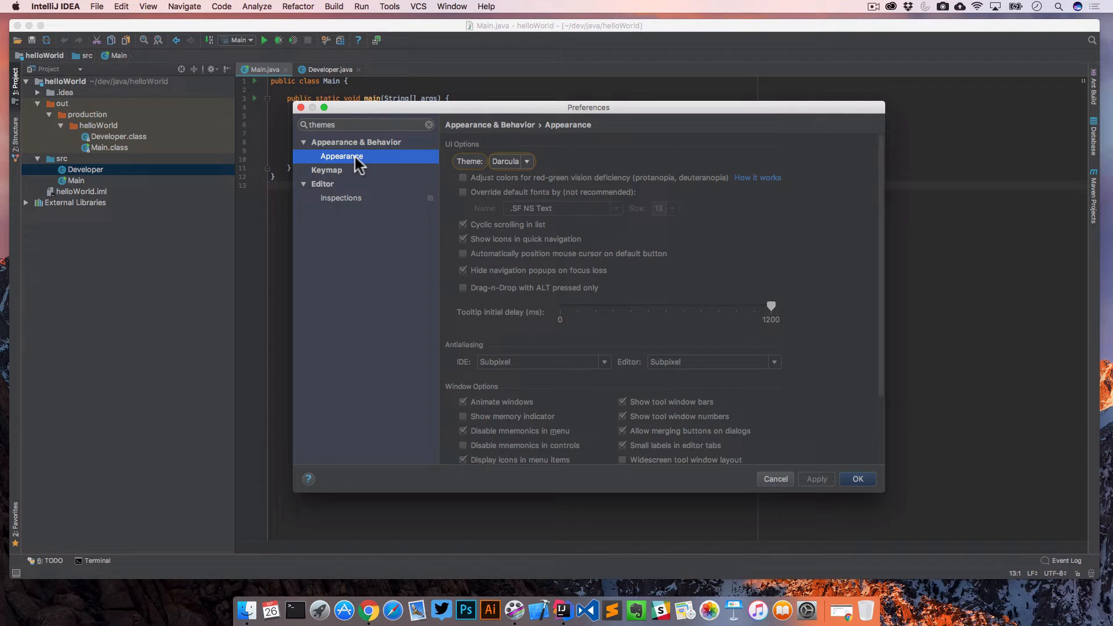
click(528, 162)
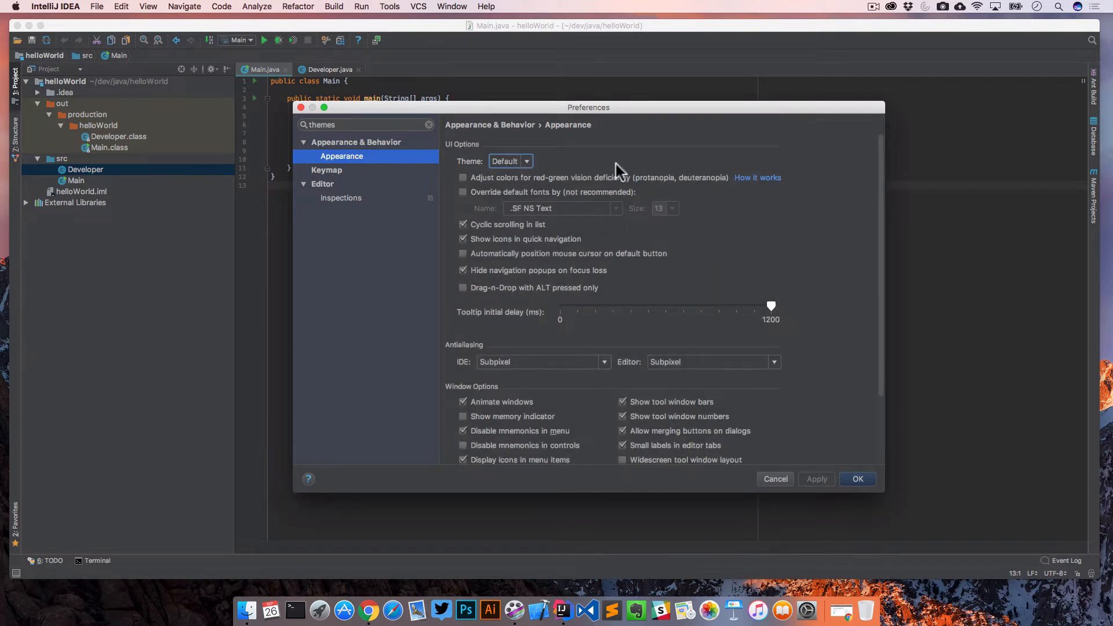
click(820, 479)
click(858, 479)
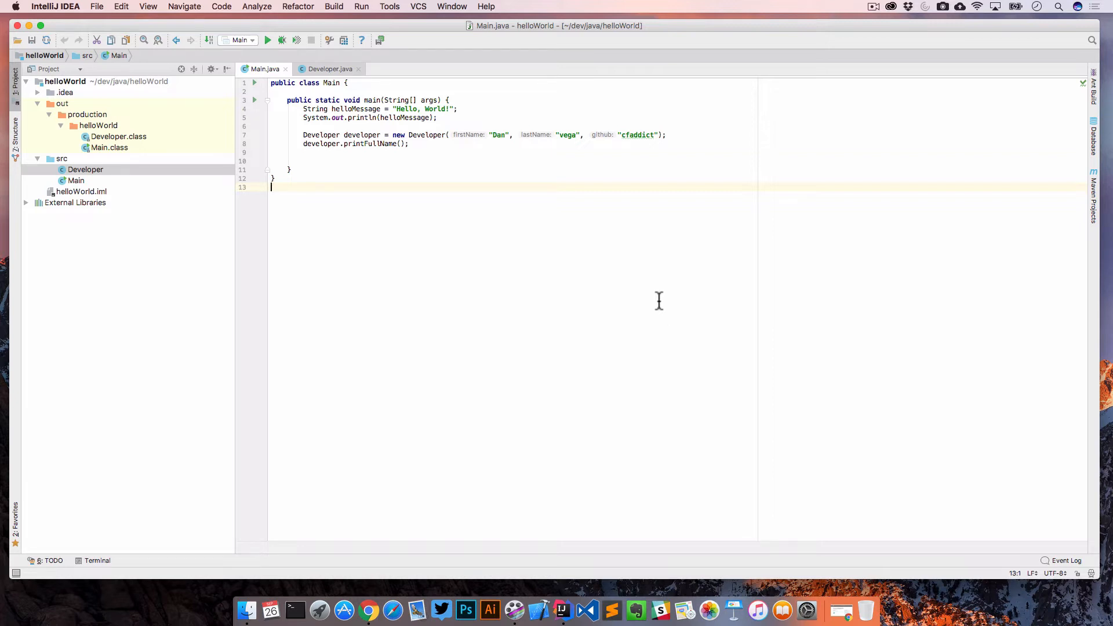
Find the editor font settings by searching the preferences for "font", and set the font size to 15
key(super+comma)
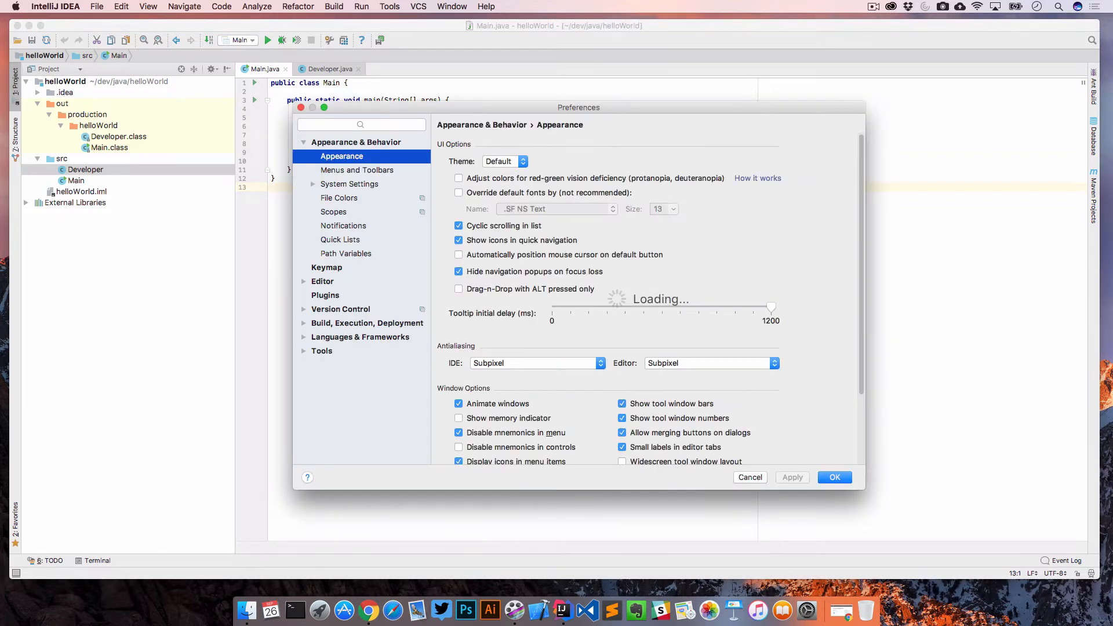
click(392, 123)
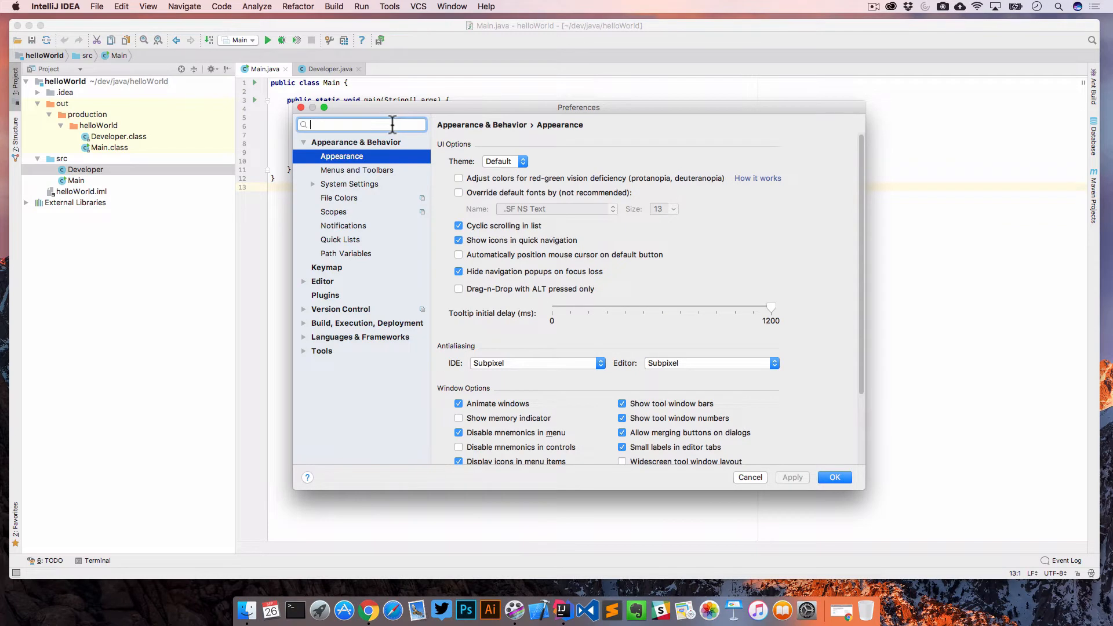
text(font)
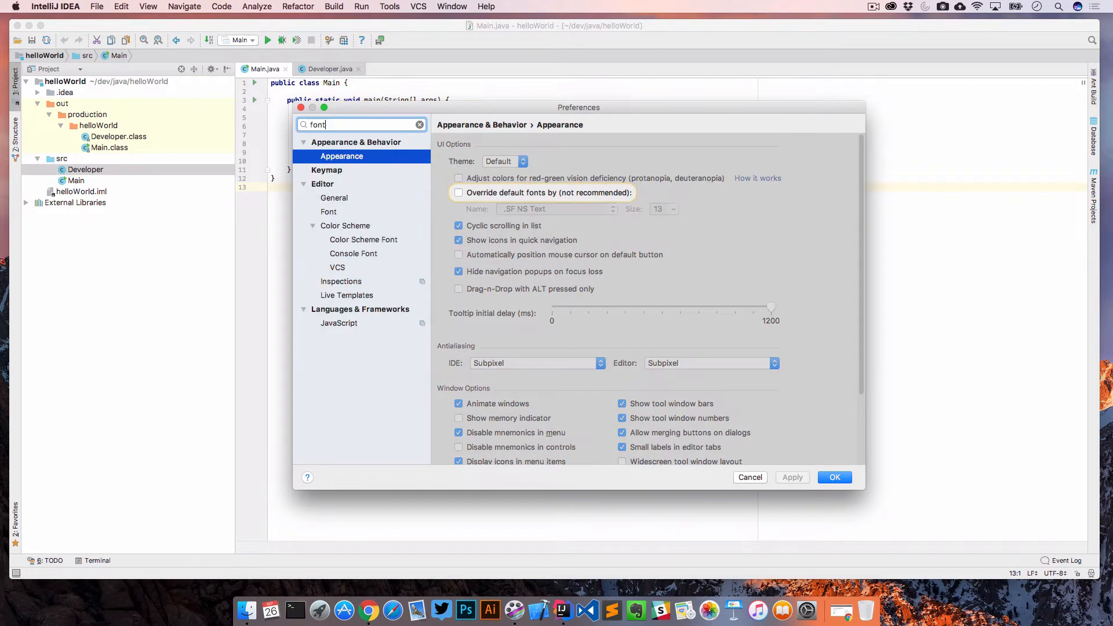
click(342, 211)
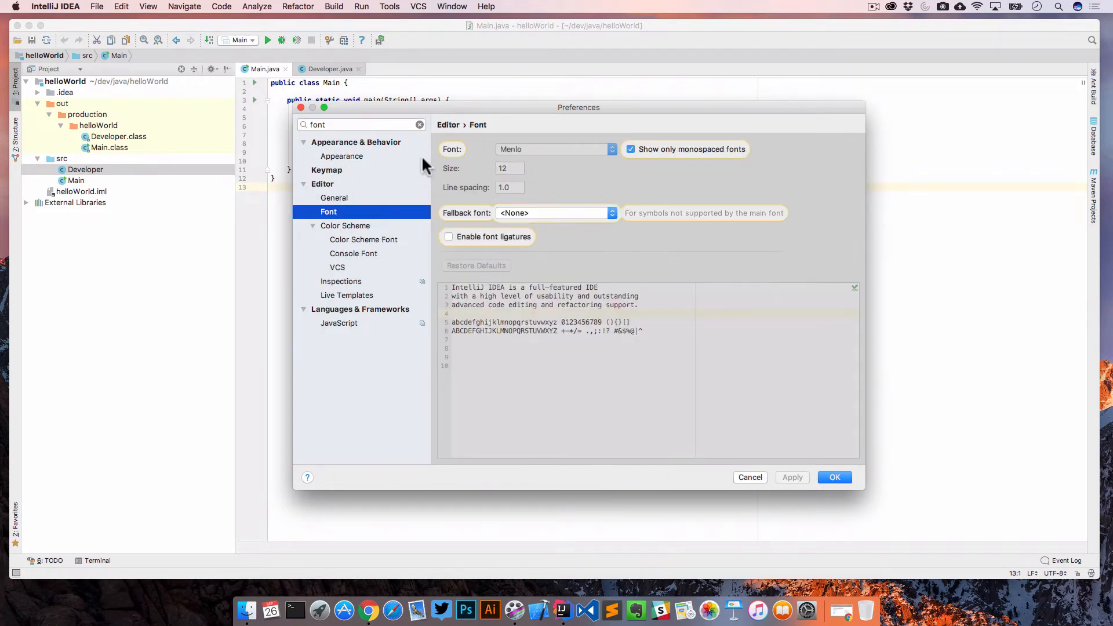
drag(469, 113, 580, 173)
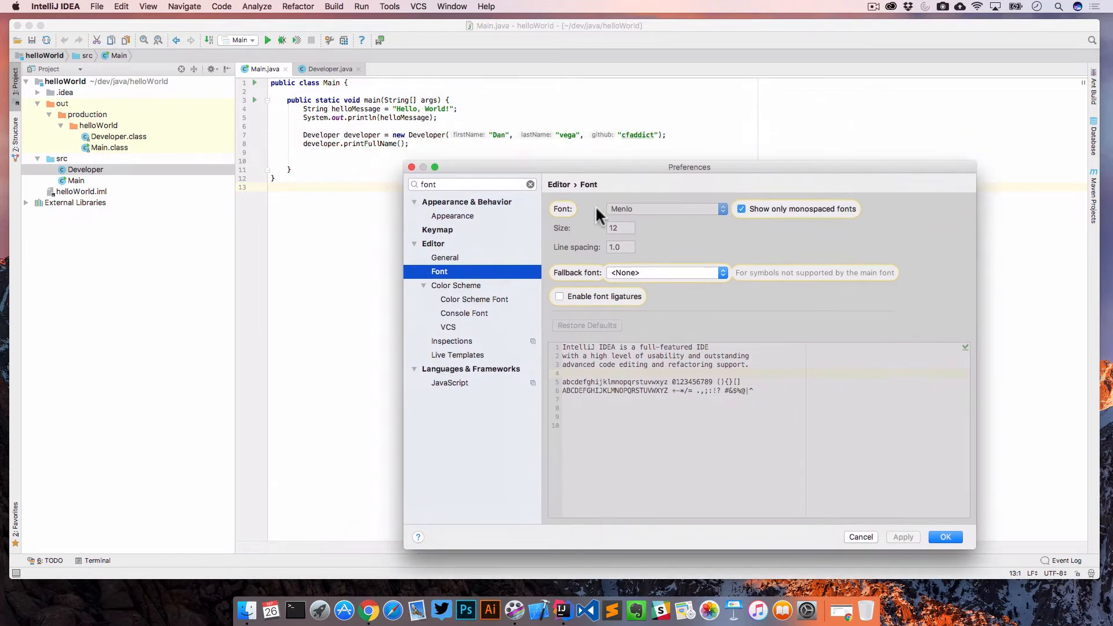
click(620, 228)
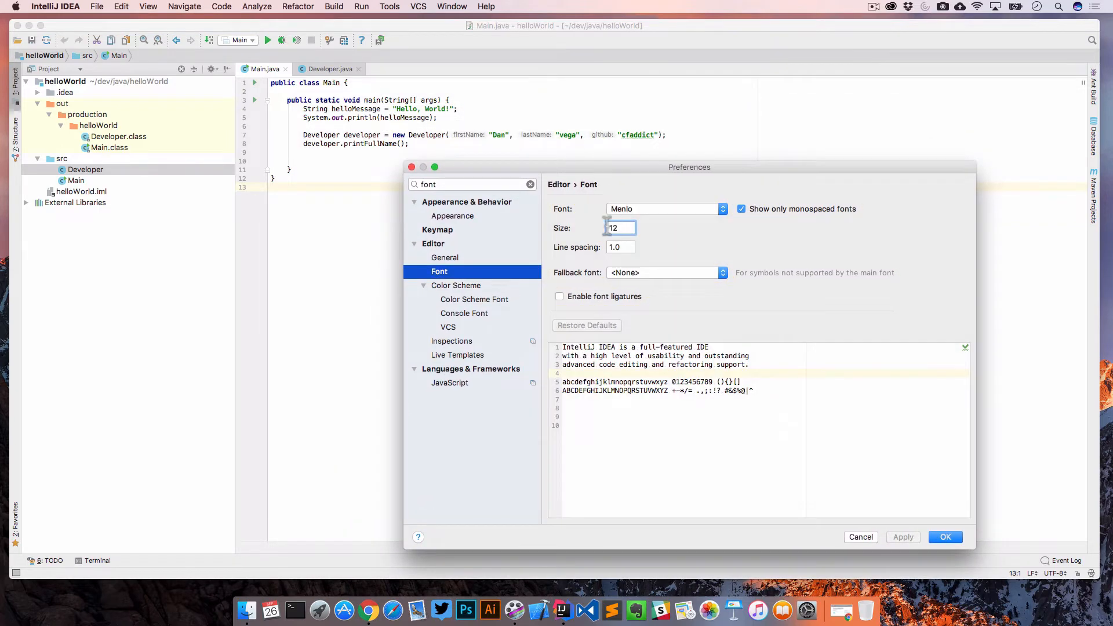
text(15)
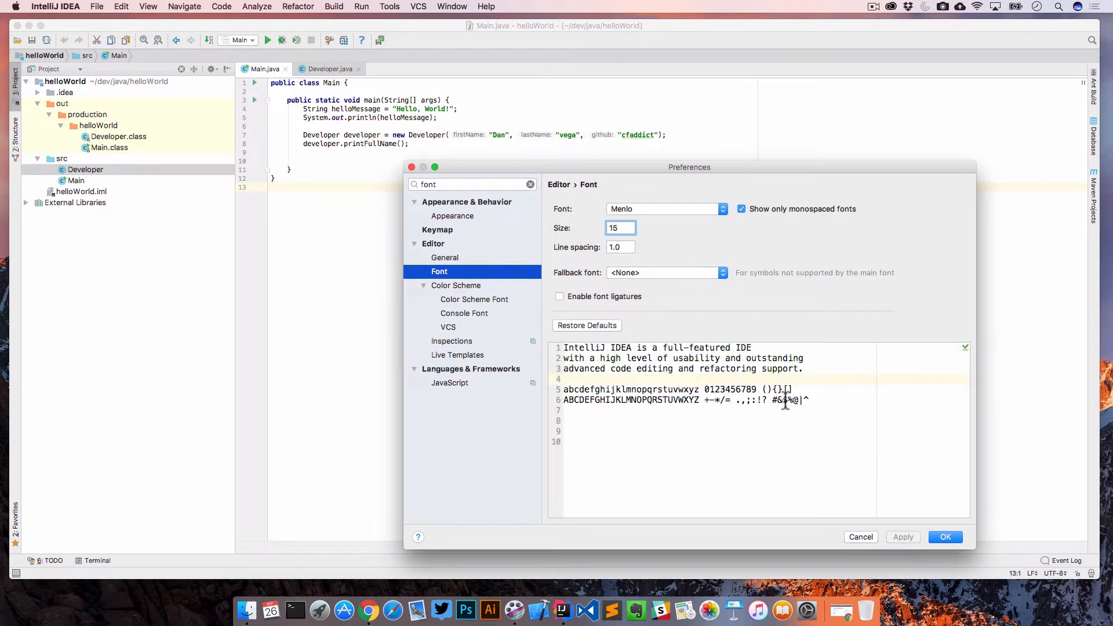
click(903, 538)
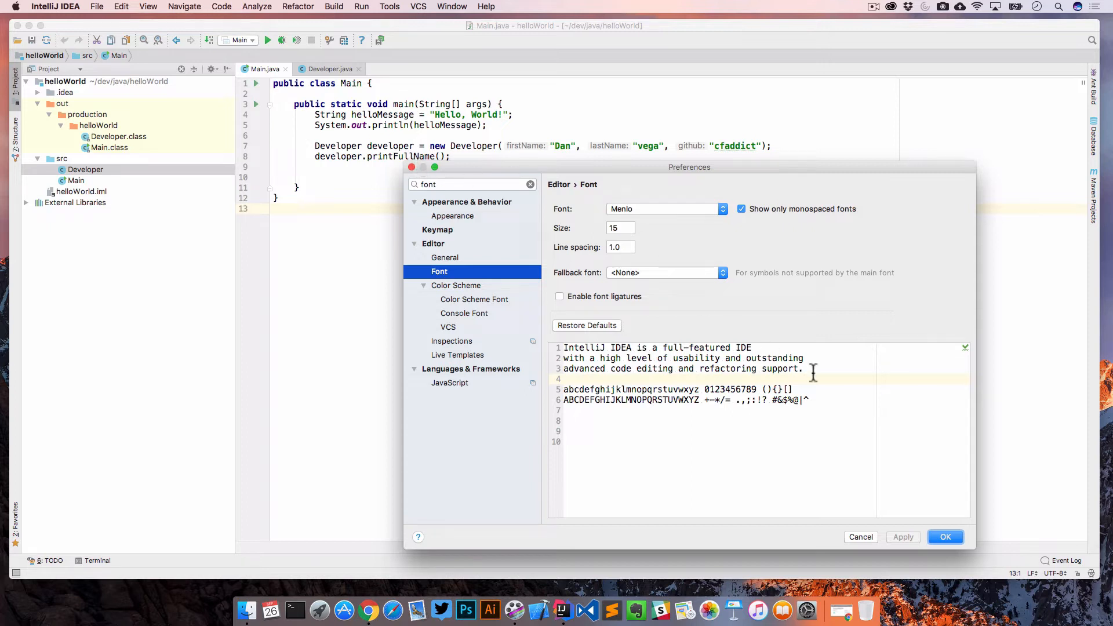
click(944, 537)
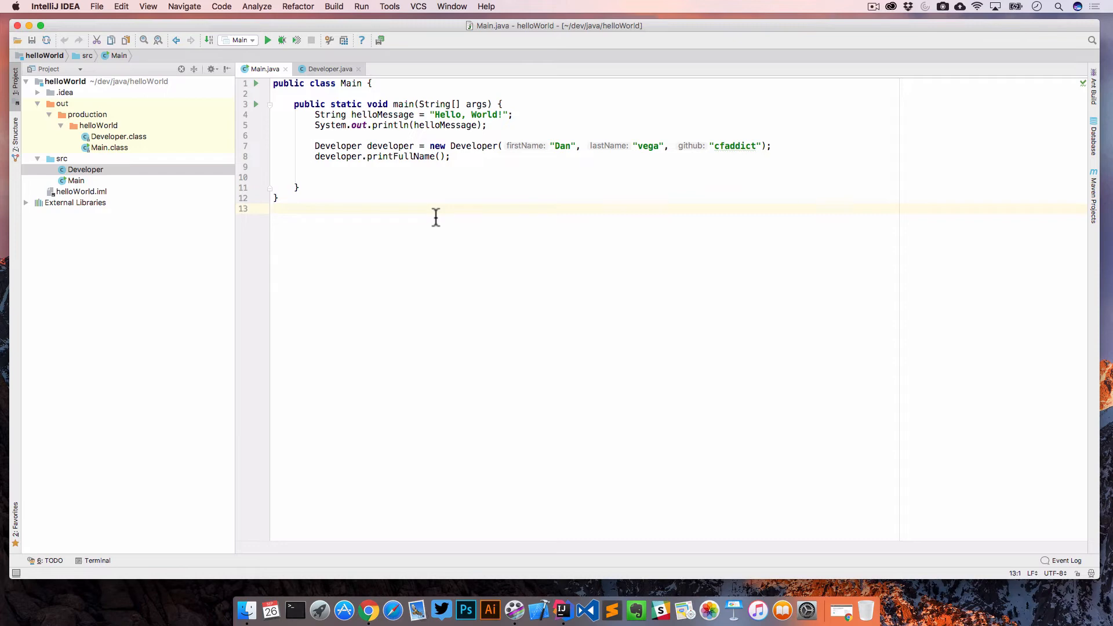
Search the plugin repositories for "material theme" from the plugin preferences
key(super+comma)
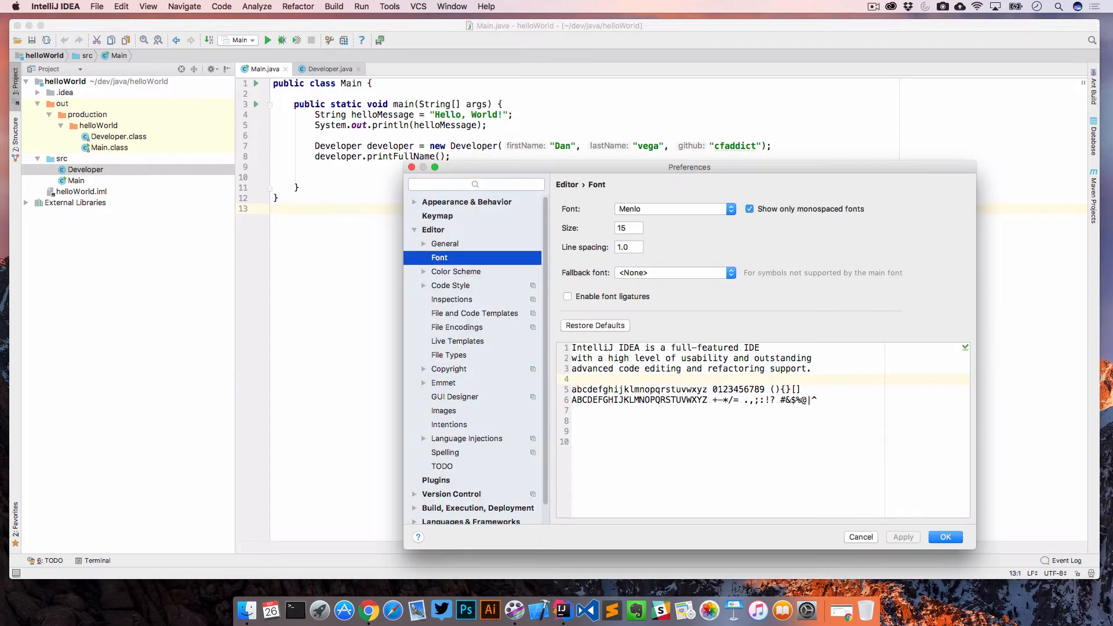
drag(524, 161, 452, 109)
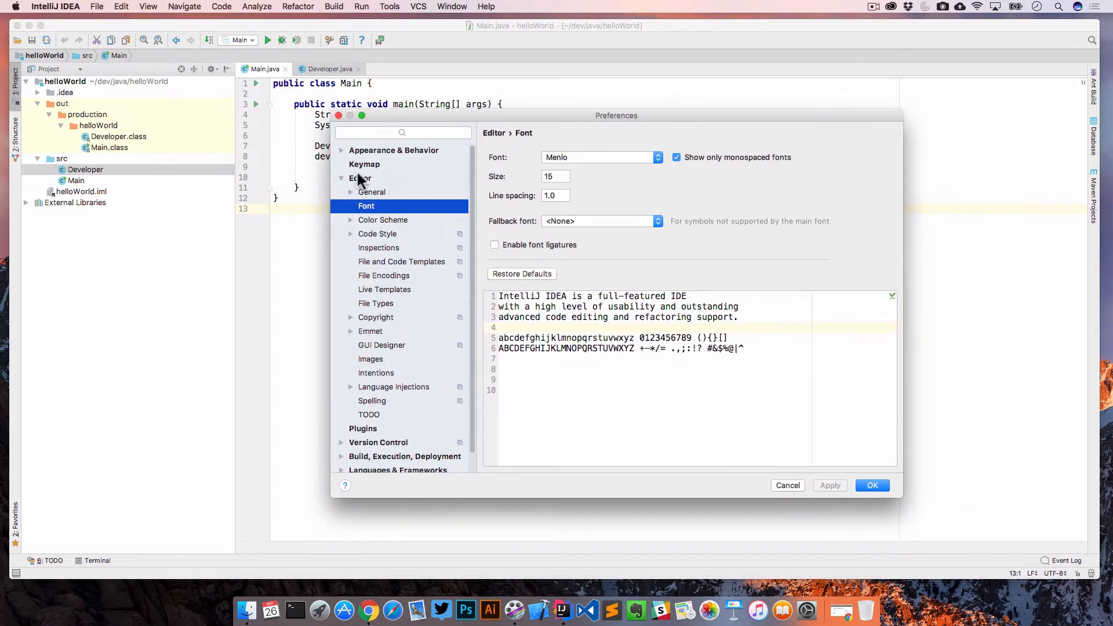
click(341, 178)
click(364, 191)
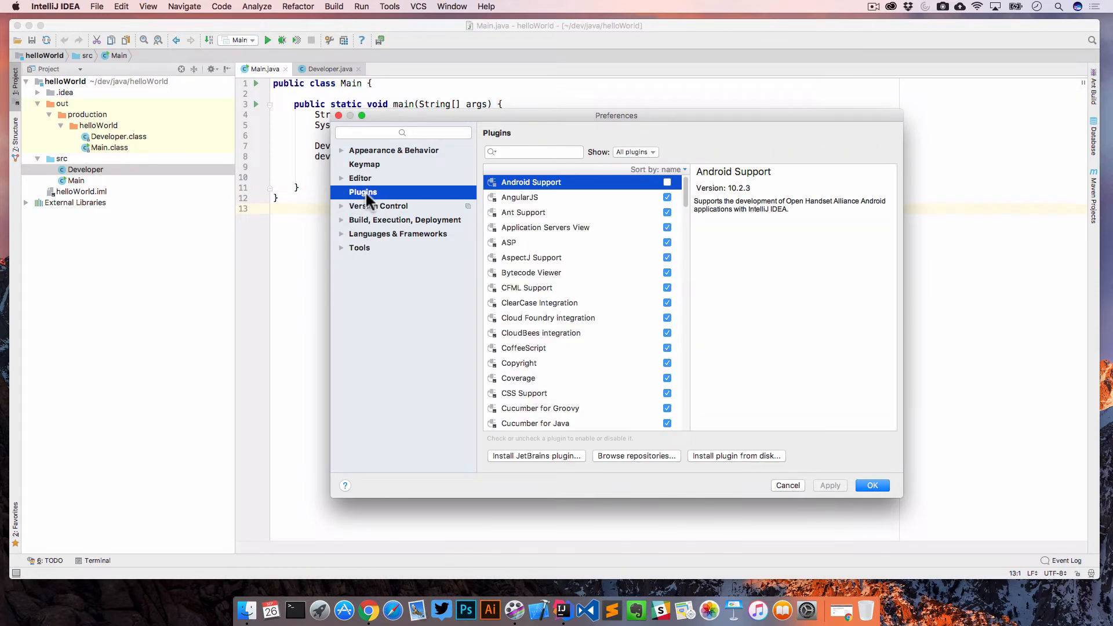
click(506, 154)
text(material theme)
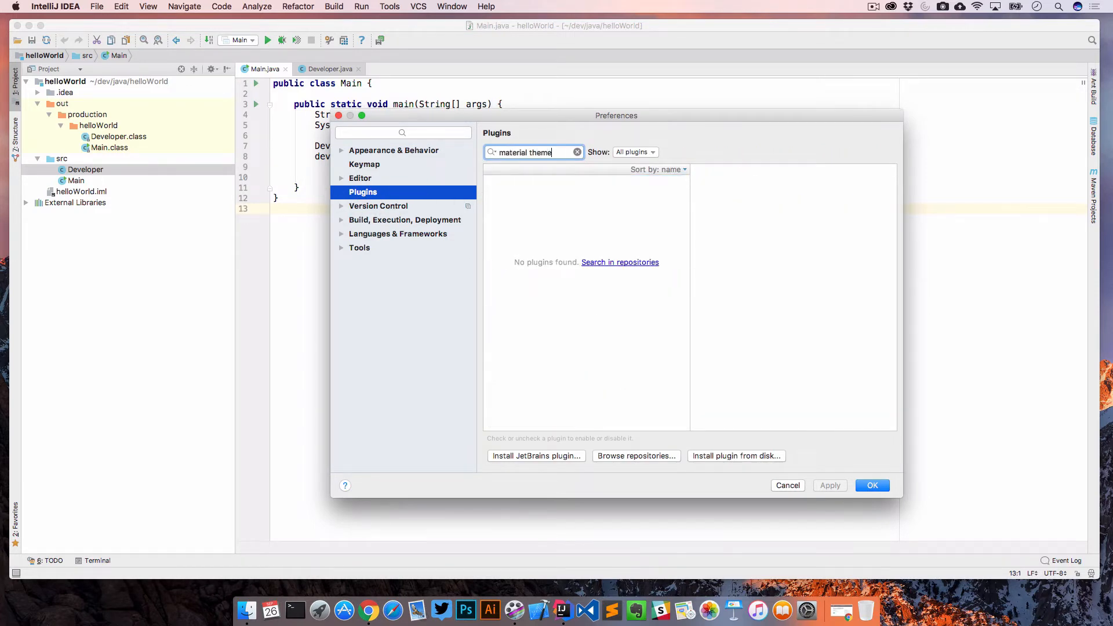
click(620, 262)
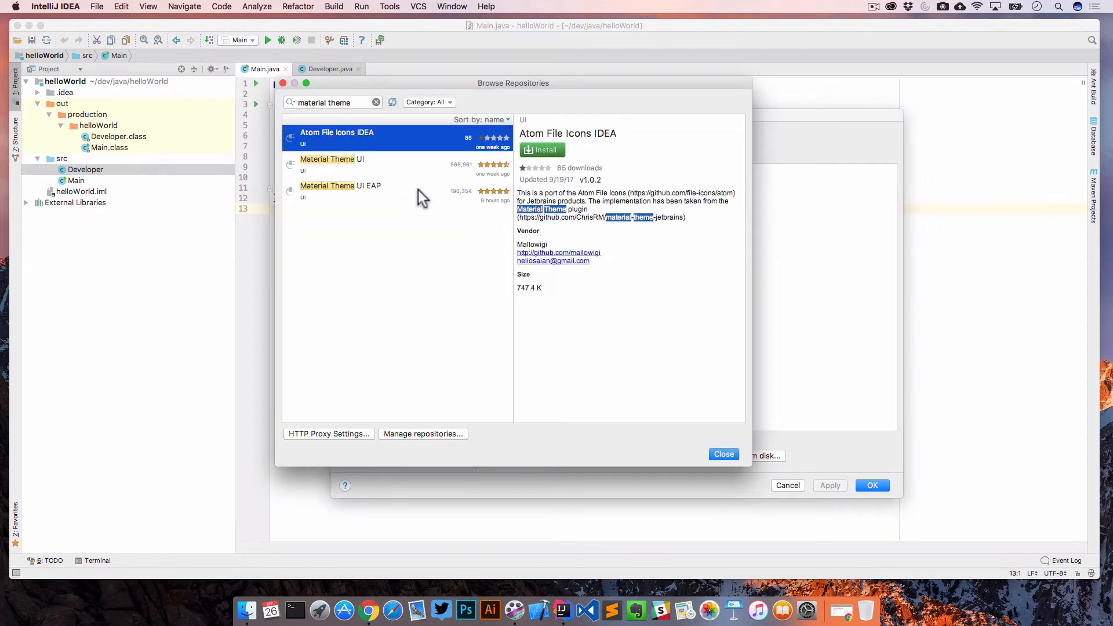
Install the Material Theme UI EAP plugin, restart the IDE to activate it, and dismiss the Tip of the Day
click(419, 190)
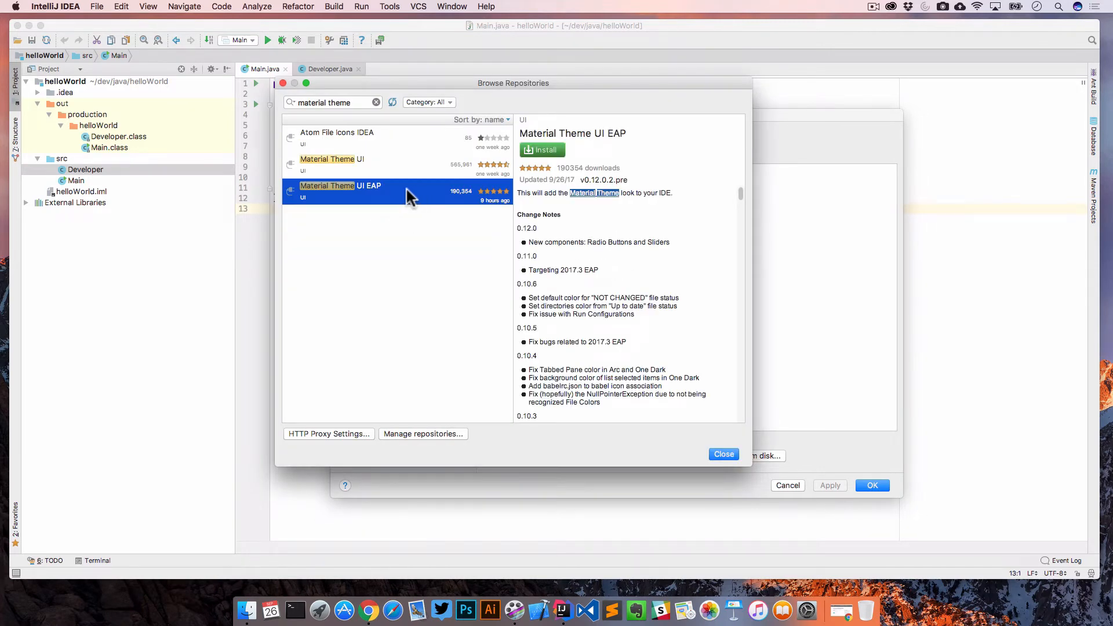
click(544, 148)
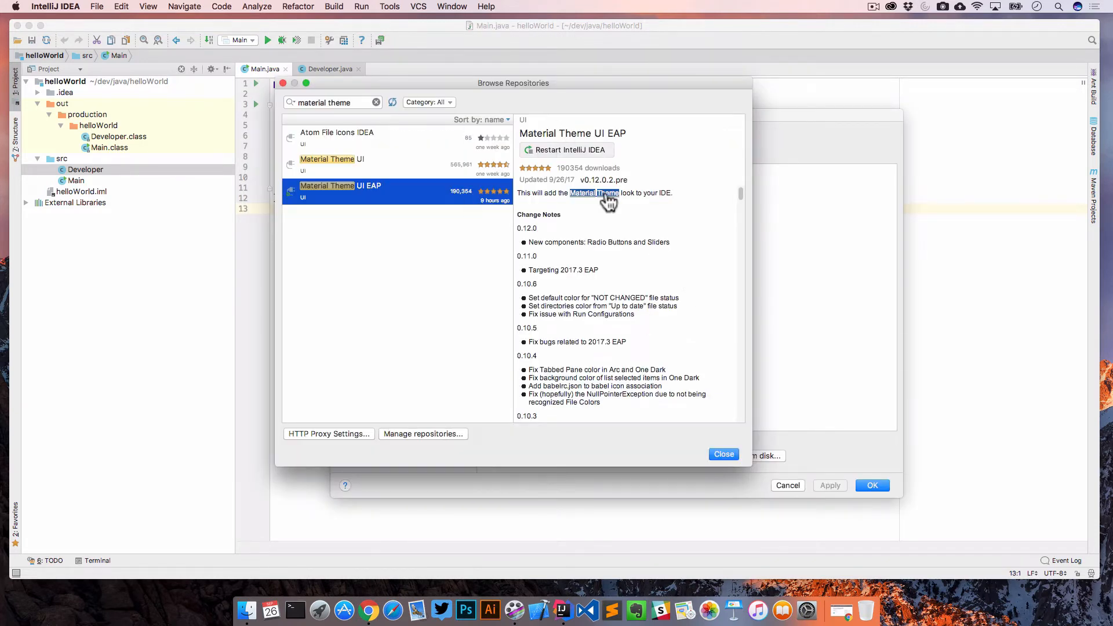
click(586, 147)
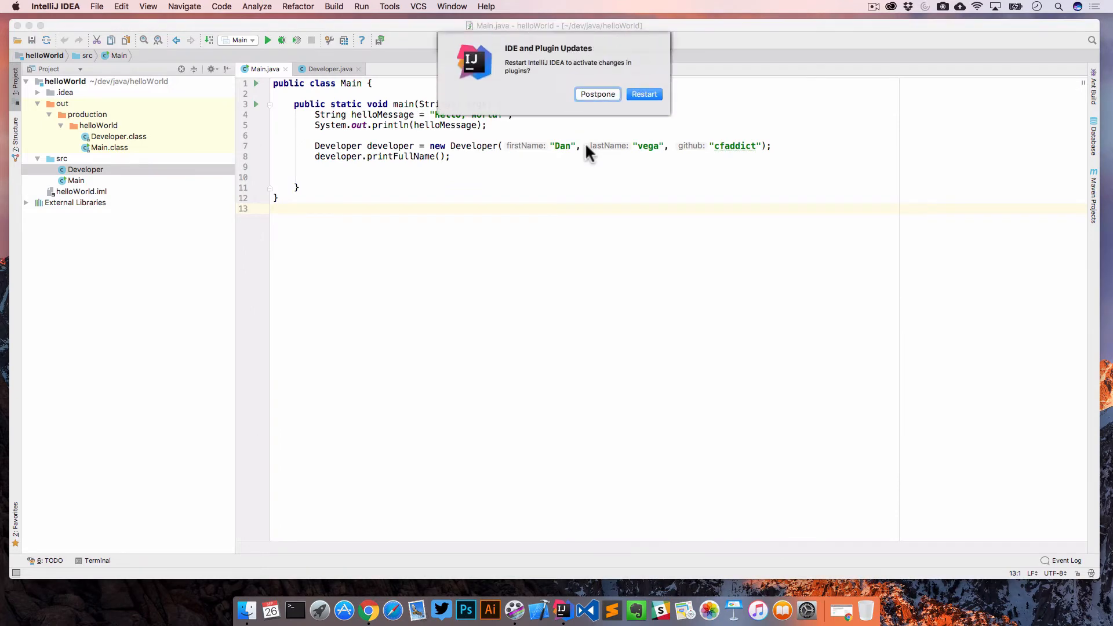
click(632, 94)
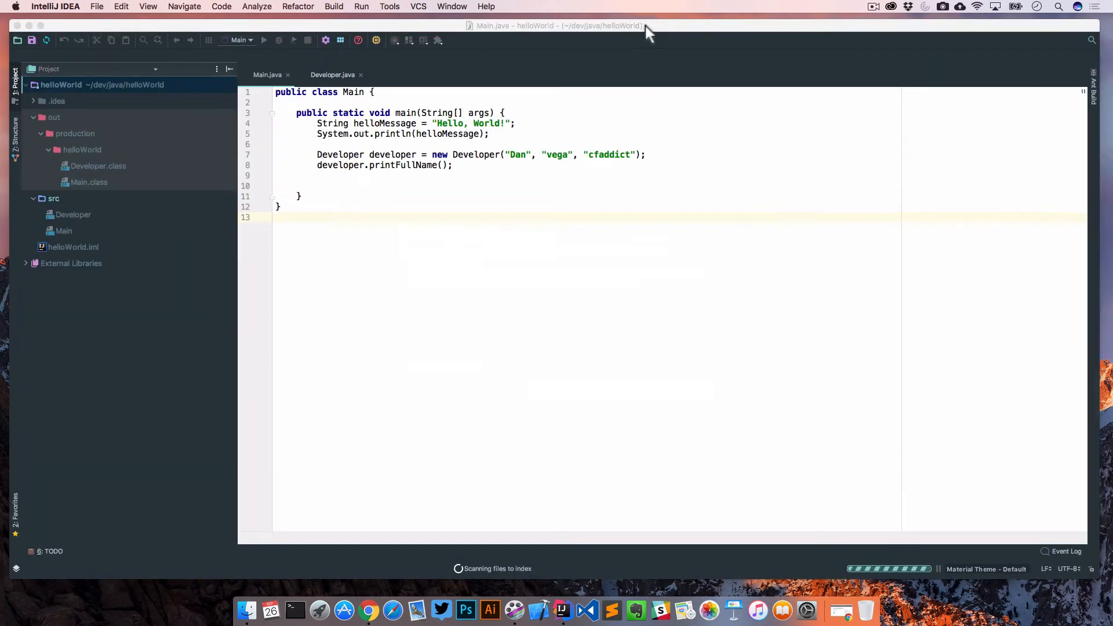
drag(646, 26, 646, 26)
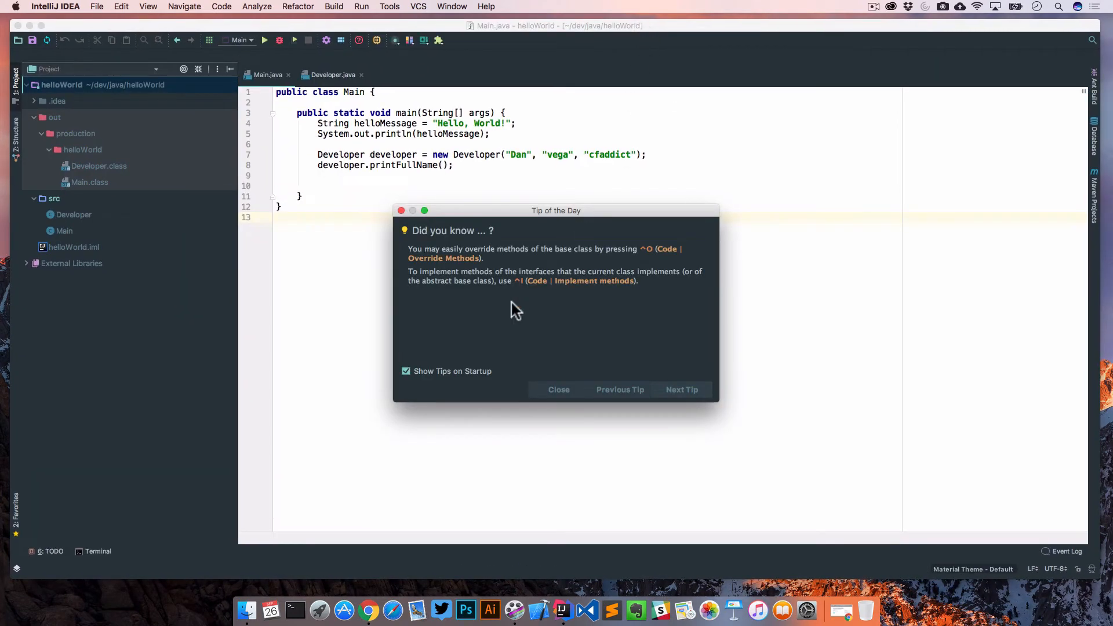
click(558, 391)
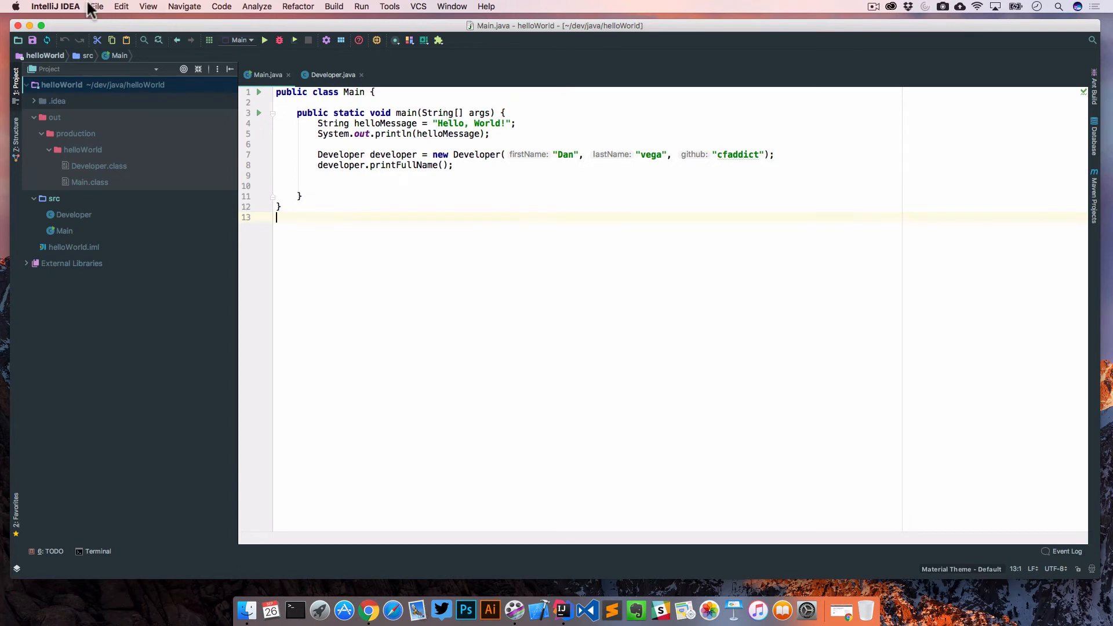
Search the preferences for "color scheme" and set the editor color scheme to Material Default
click(58, 7)
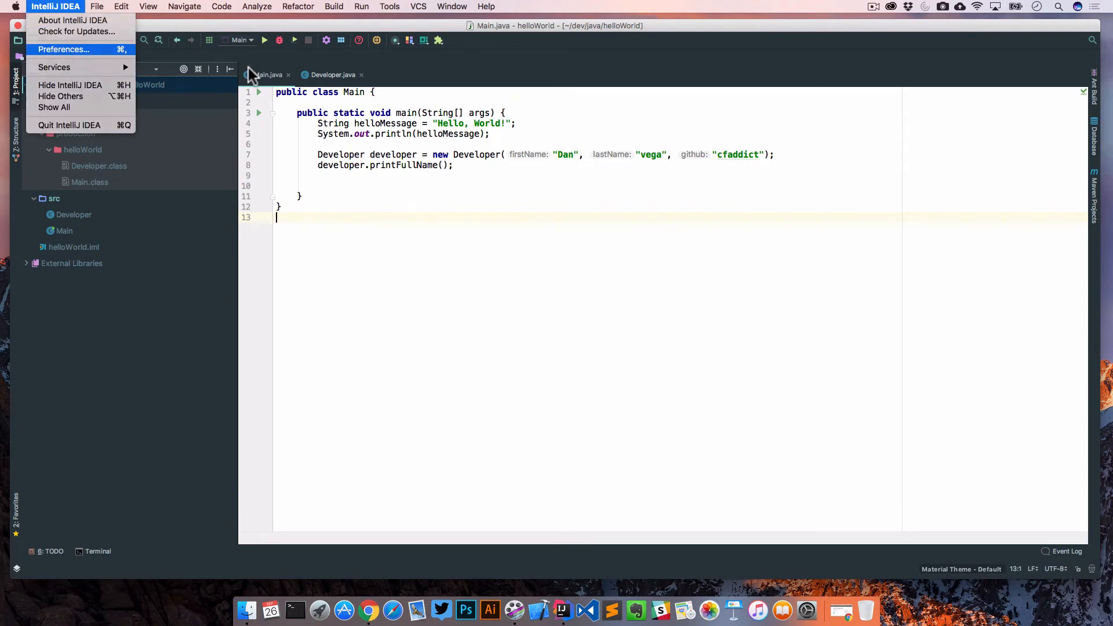
click(74, 49)
click(374, 129)
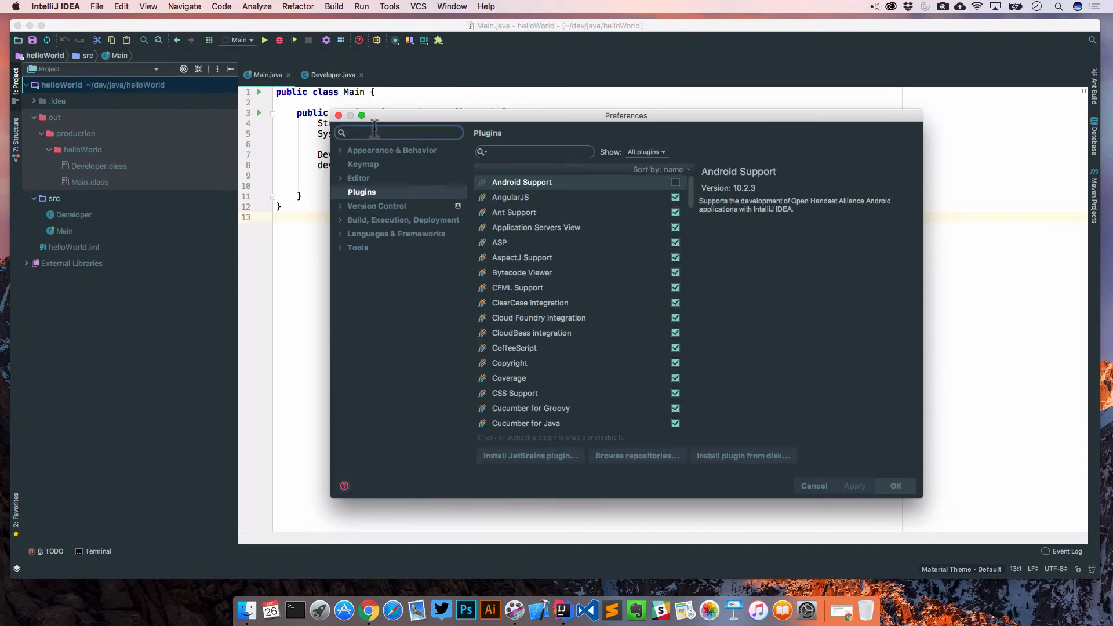
text(color scheme)
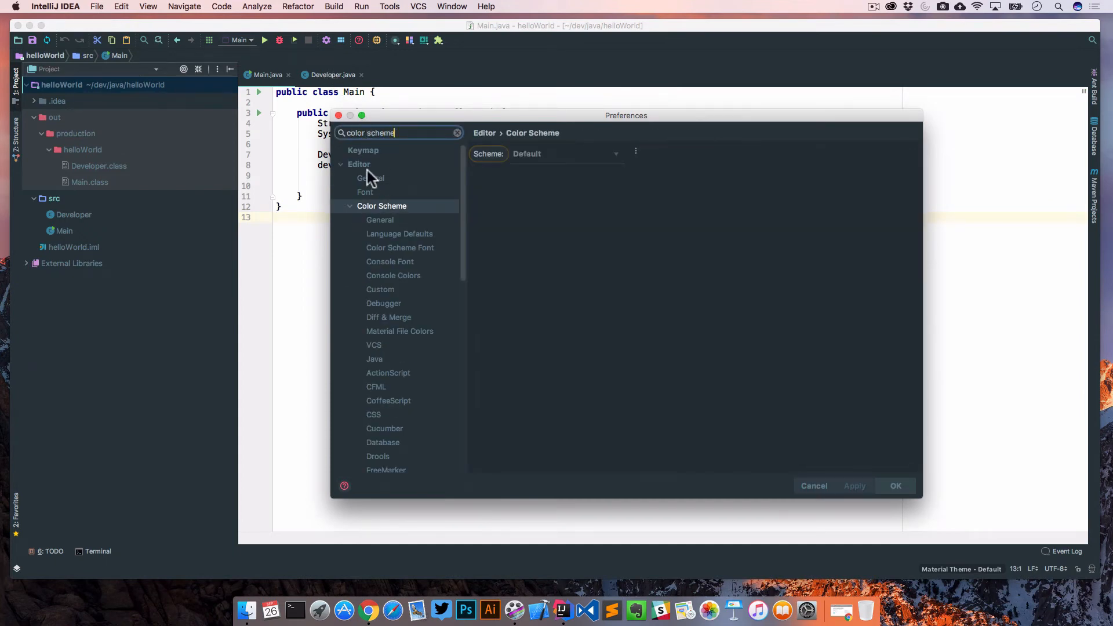
click(616, 156)
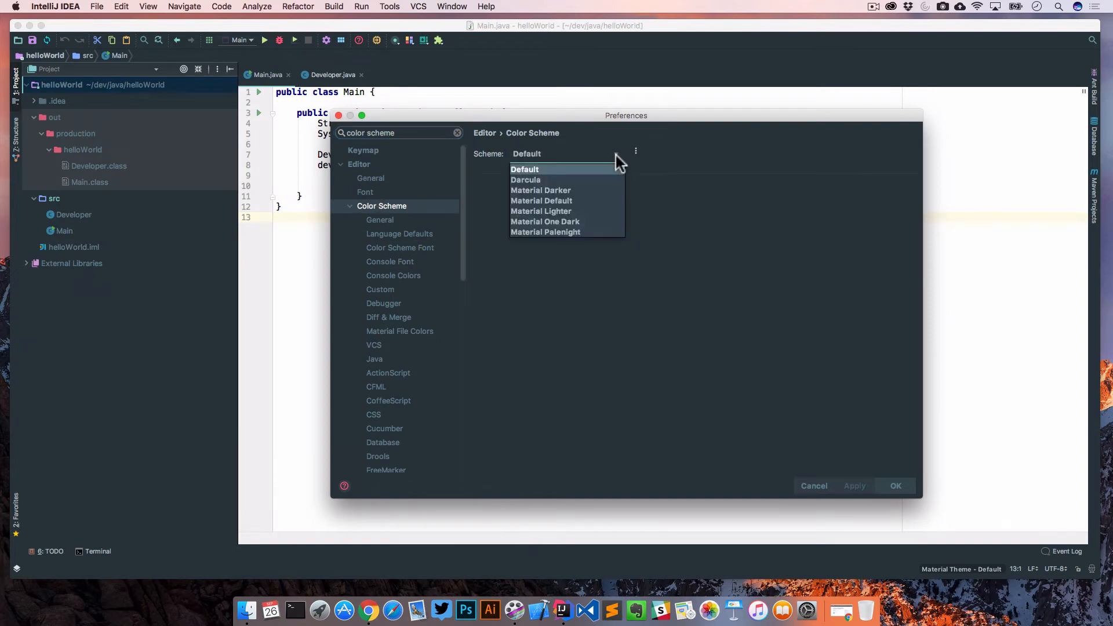
click(593, 201)
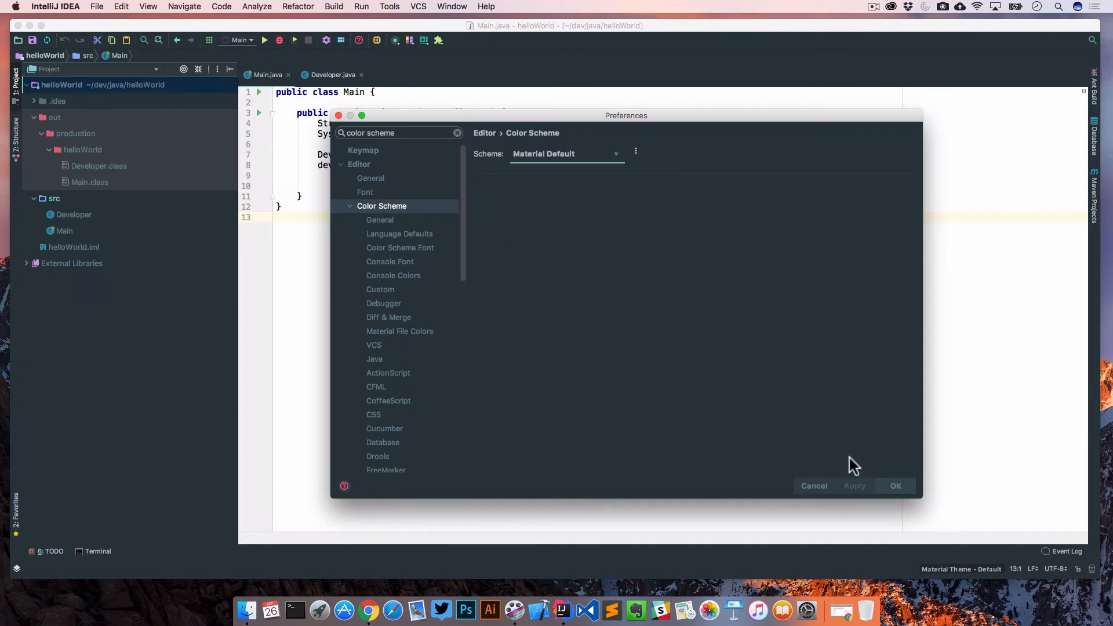
click(854, 486)
click(893, 486)
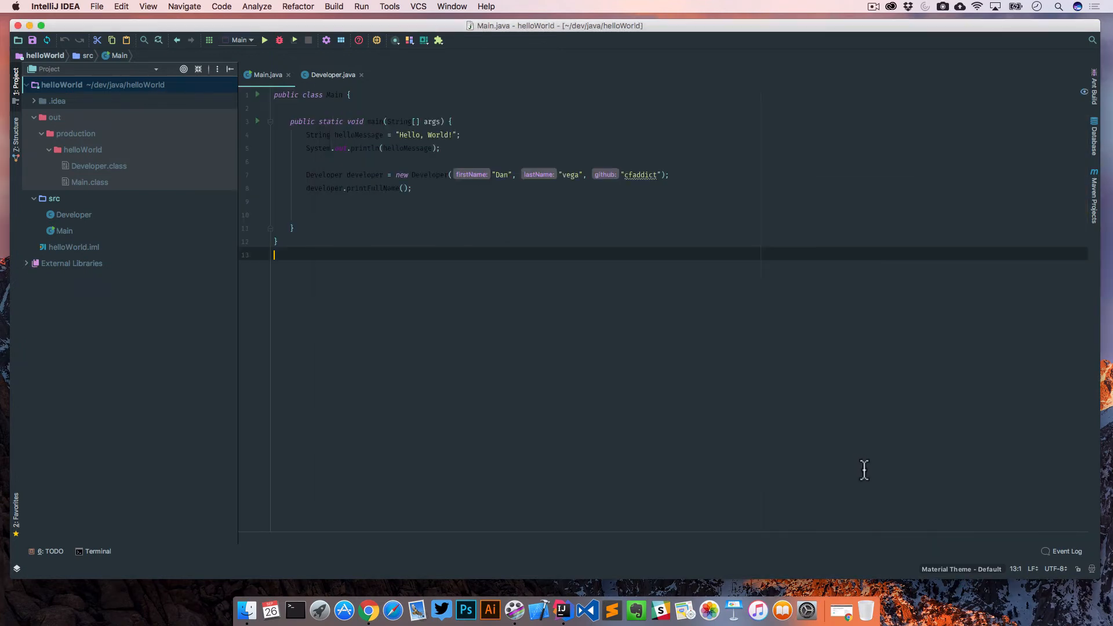
Open Developer.java and go to the setFirstName method to view its code in the current color scheme
click(415, 188)
click(311, 72)
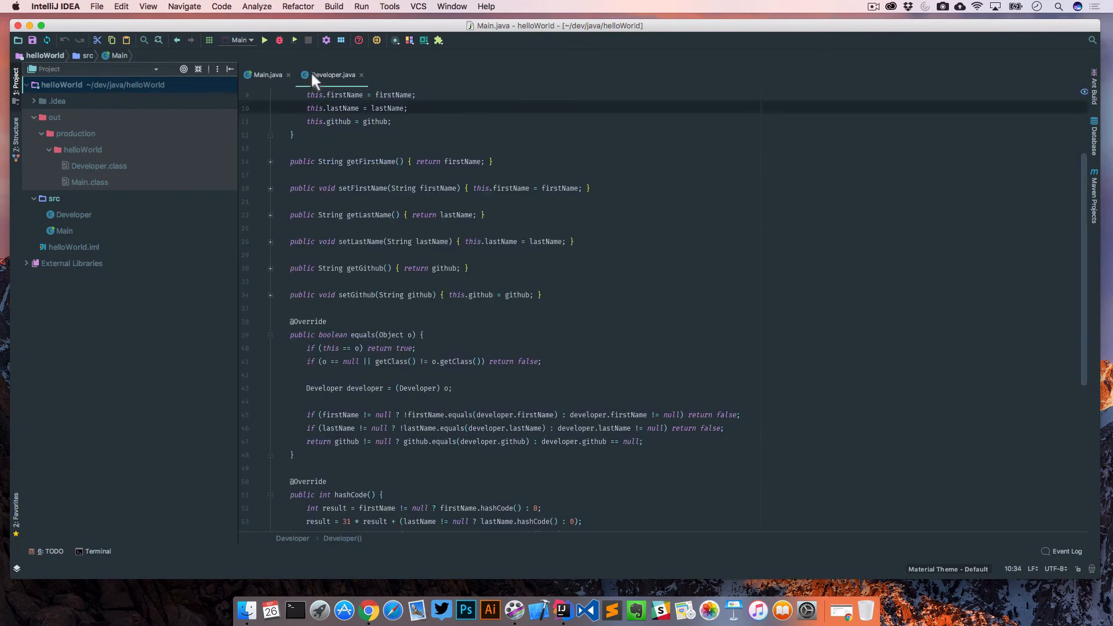
click(273, 188)
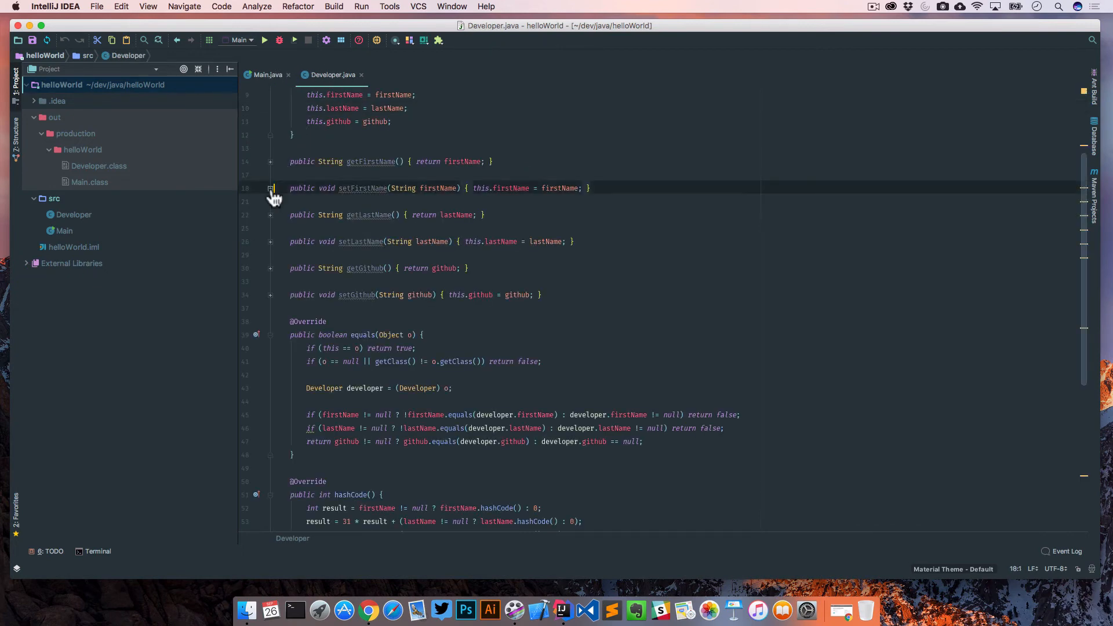
Expand the folded setFirstName method in Developer.java, and switch to Main.java with the cursor on empty line 10
click(271, 189)
scroll(406, 181, up, 3)
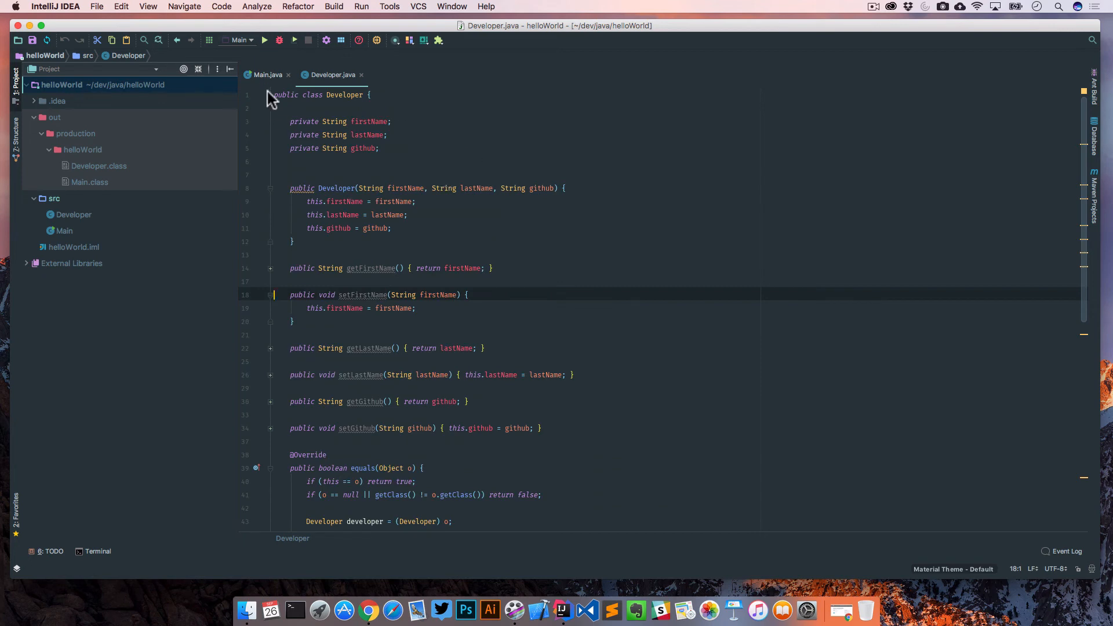
click(268, 75)
click(538, 212)
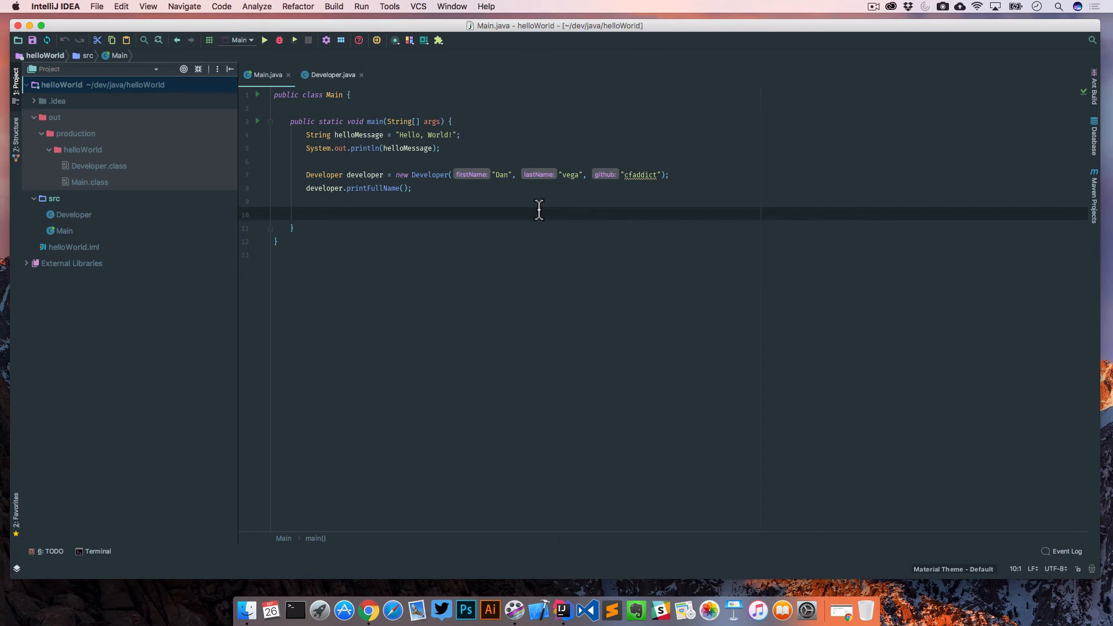
Try the Darker Theme and the Monokai Theme variants of the Material Theme
click(397, 42)
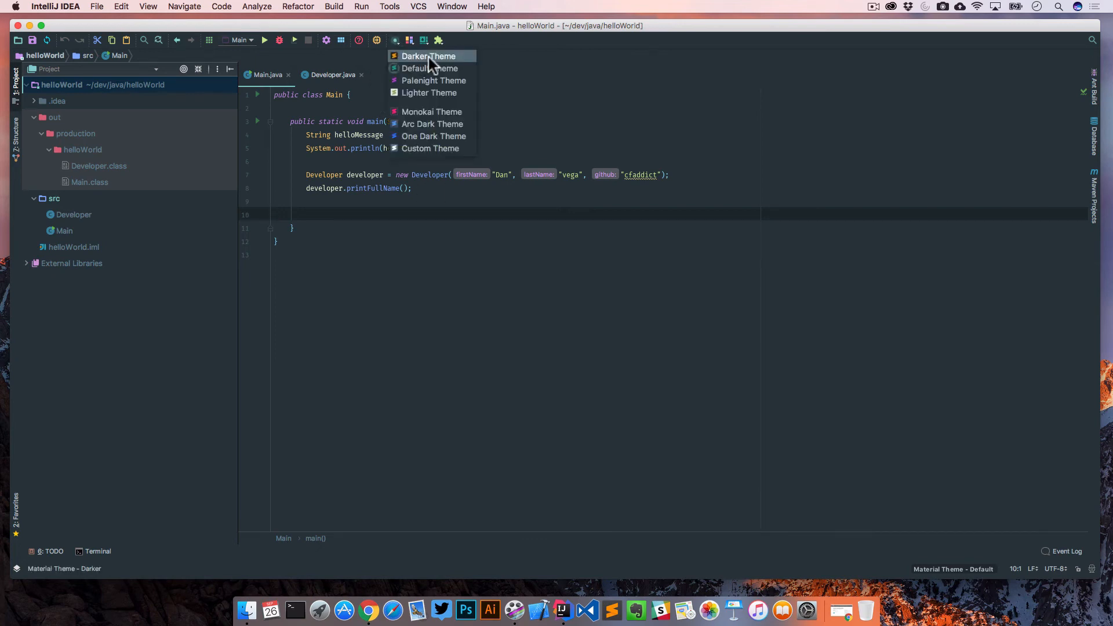
click(429, 57)
click(397, 41)
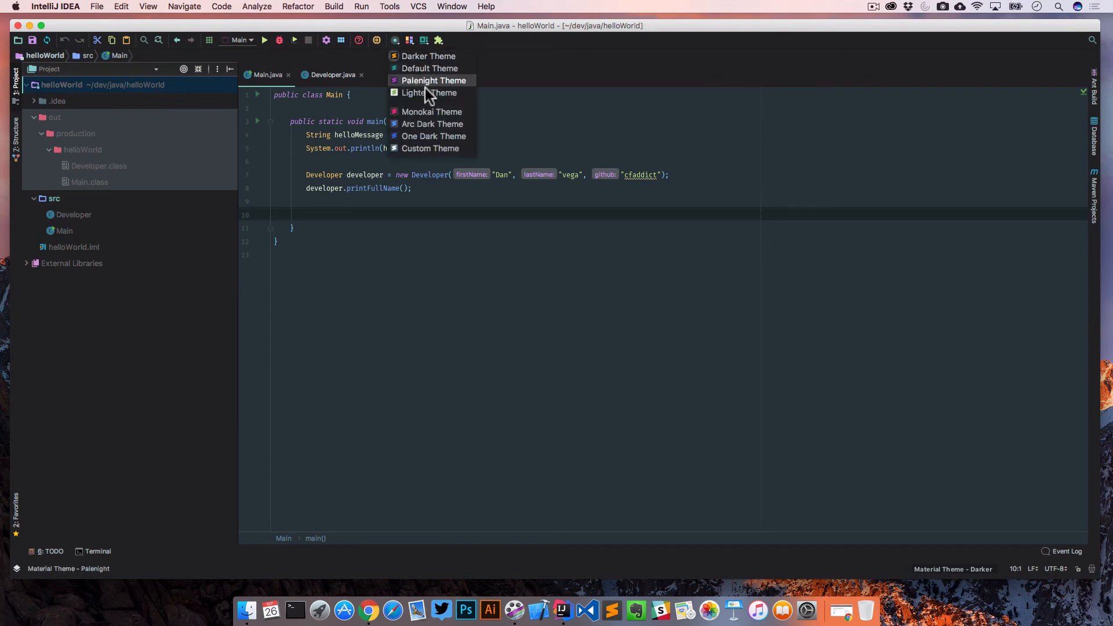
click(442, 110)
Switch the Material Theme variant to Palenight Theme
click(395, 40)
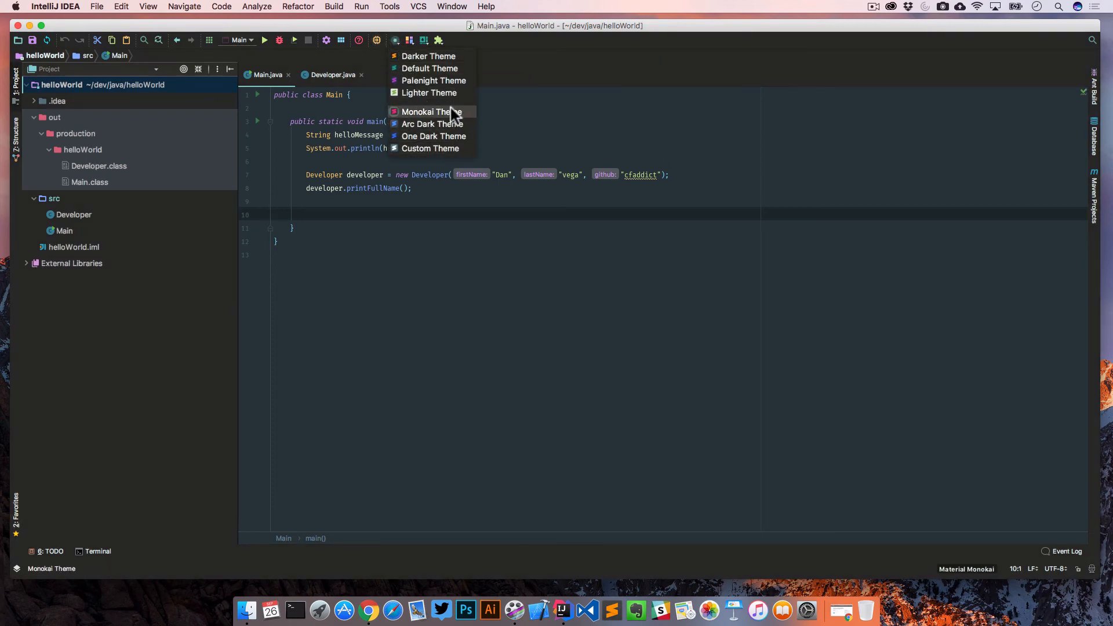
click(445, 81)
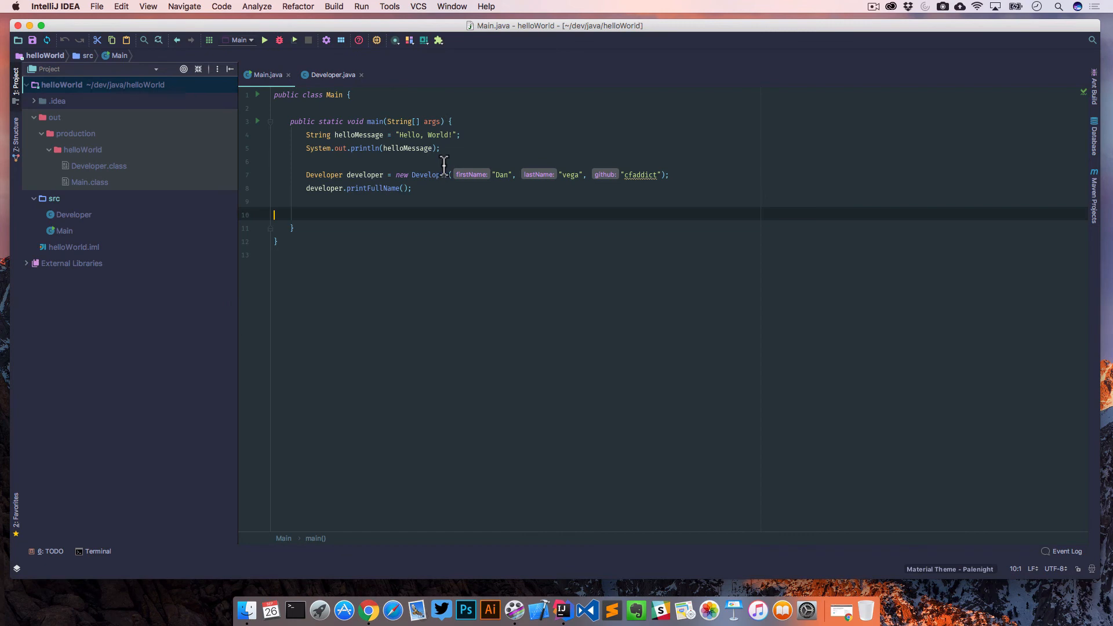